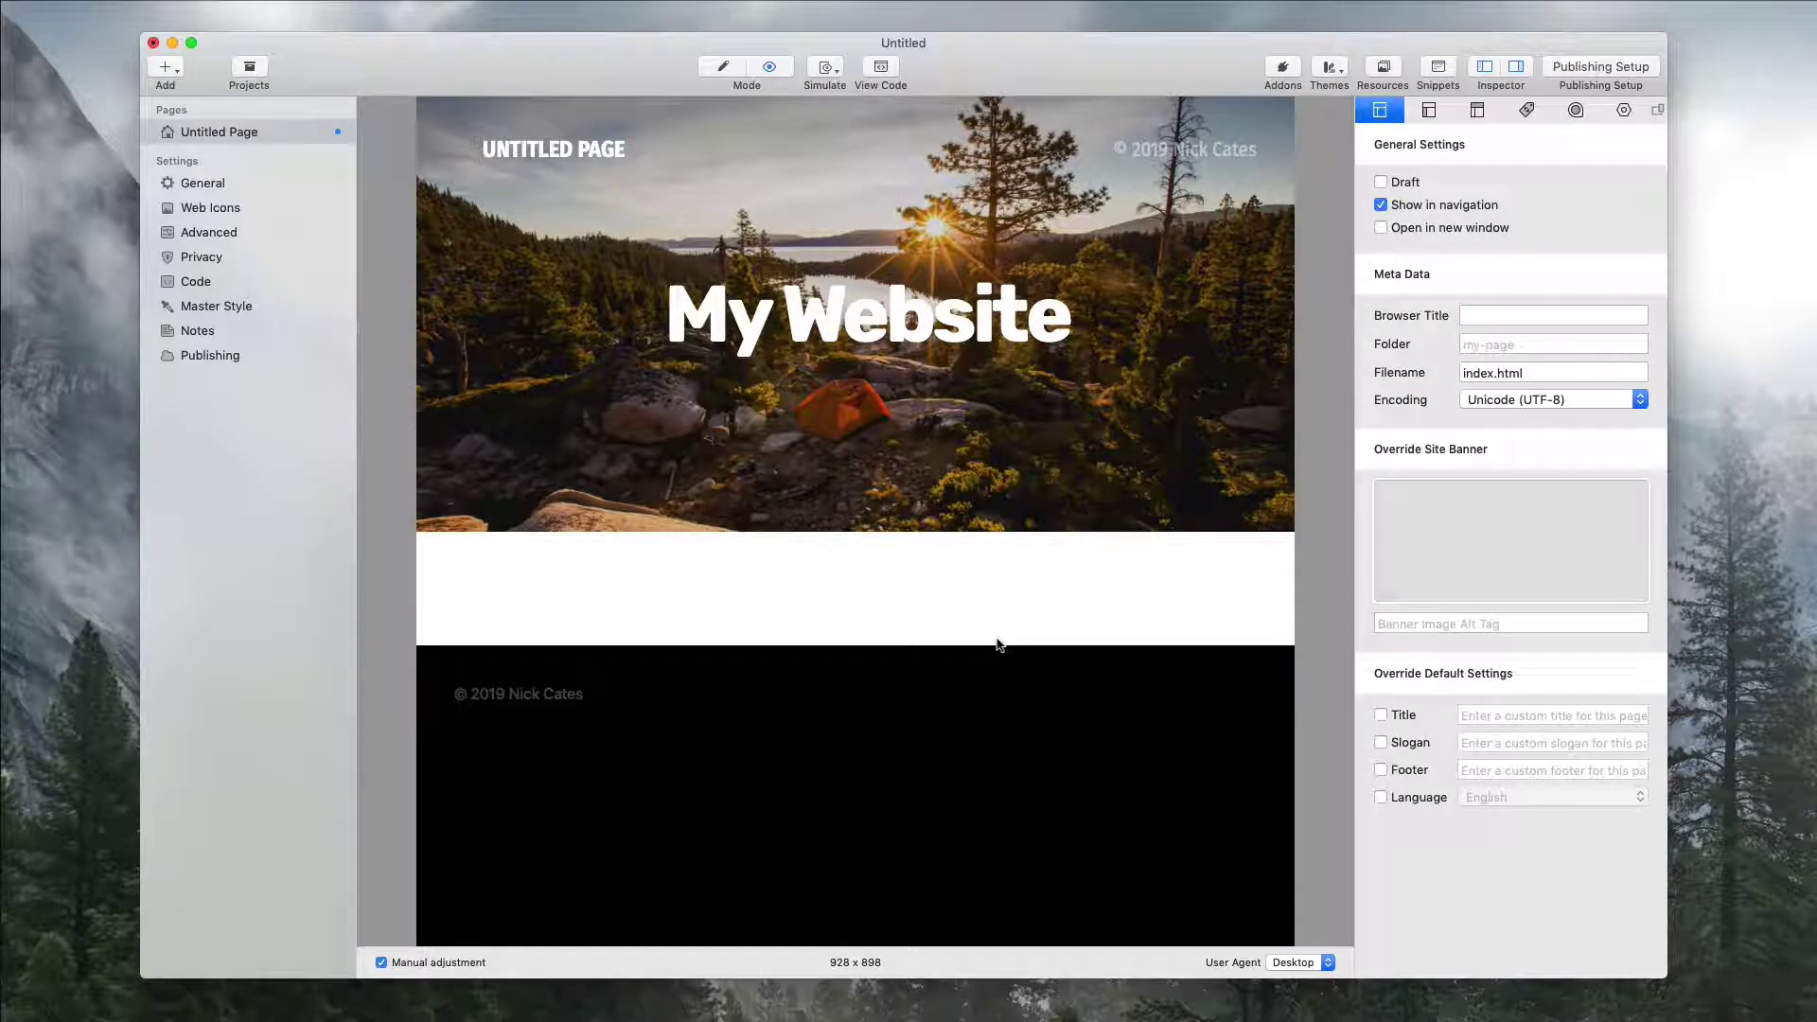
Paste the Vimeo iframe embed code and apply Ignore Formatting to the whole code line.
{"action": "key", "text": "super+r"}
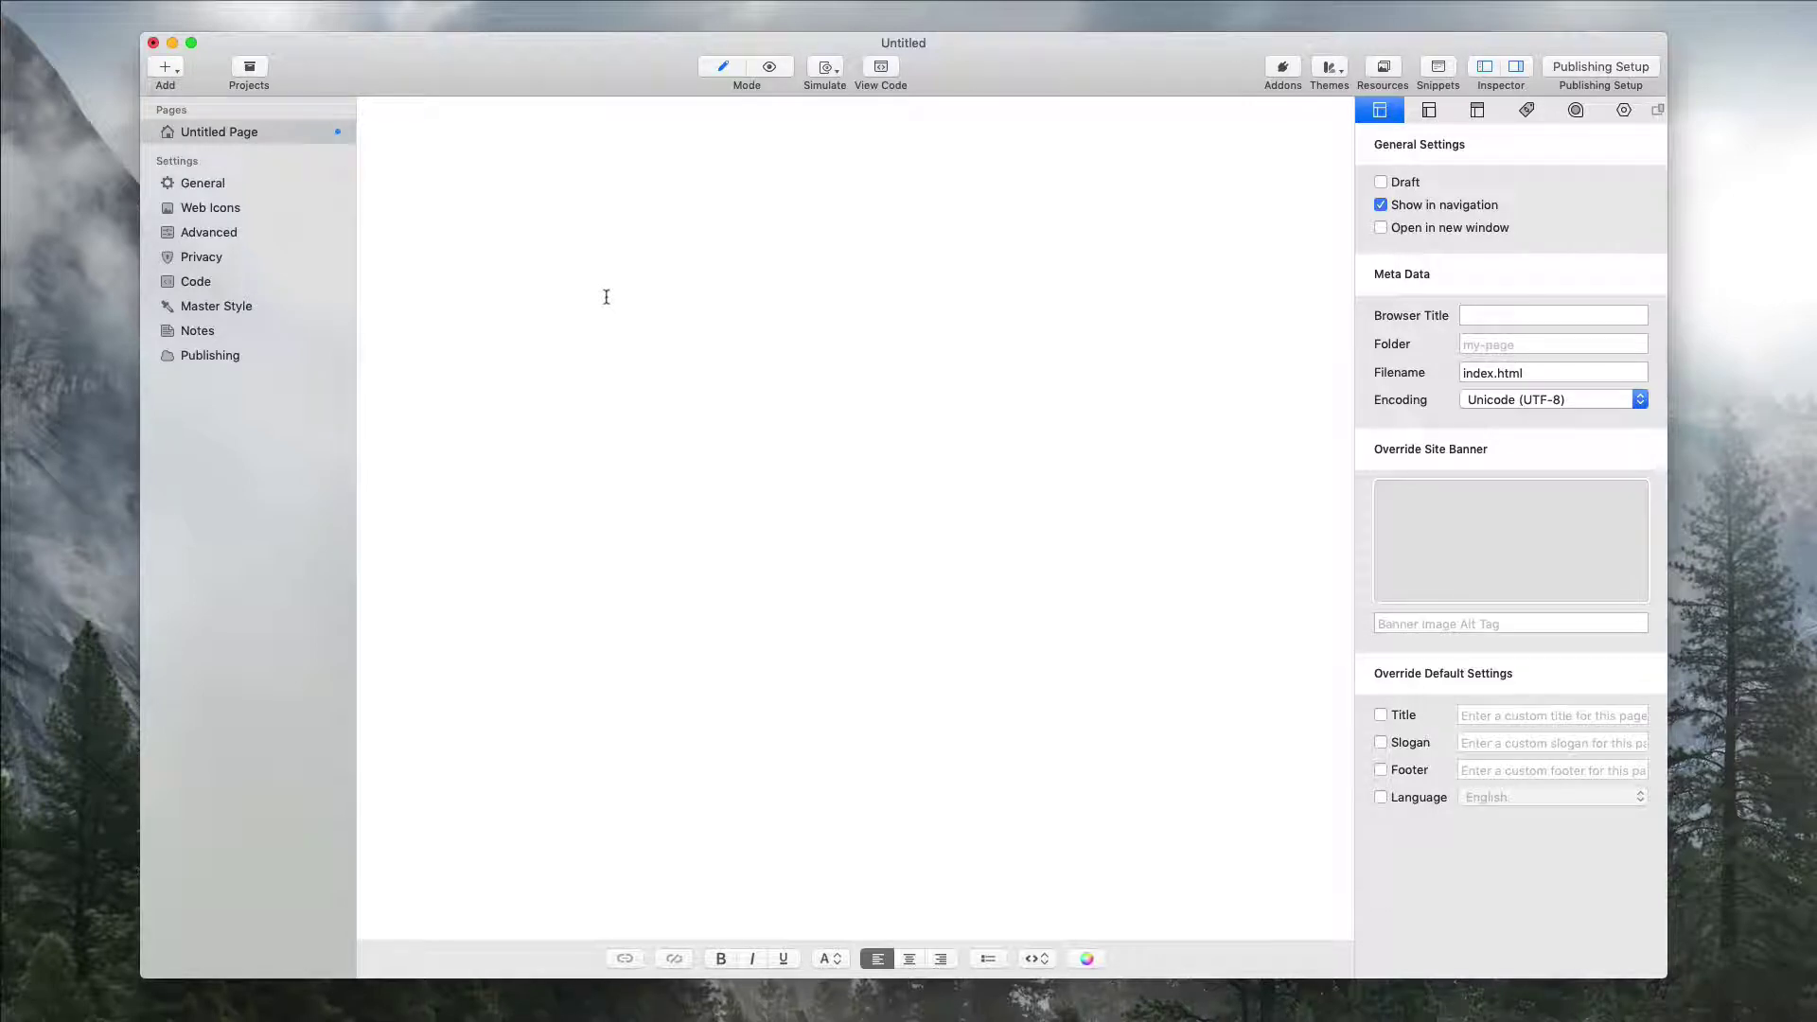
{"action": "type", "text": "<iframe width=\"560\" height=\"315\" src=\"https://player.vimeo.com/video/53293933?title=0&amp;byline=0&amp;portrait=0\" frameborder=\"0\" allowfullscreen></iframe>"}
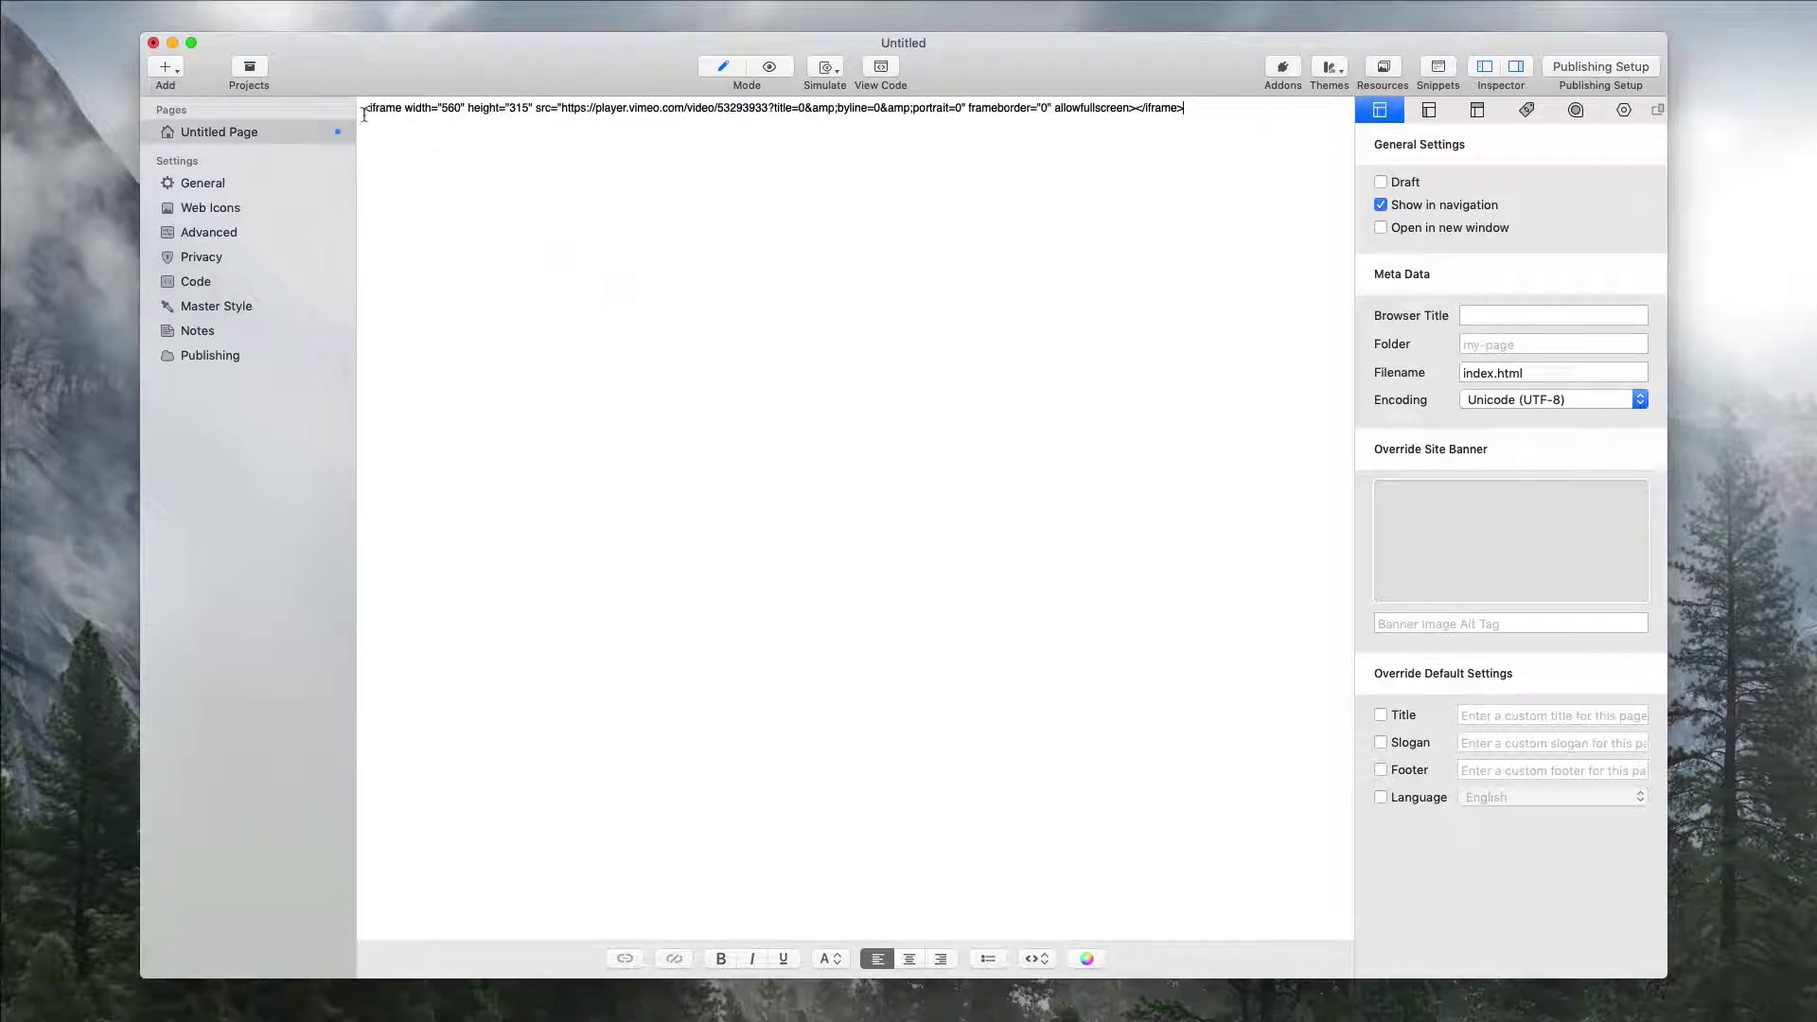
{"action": "left_click_drag", "start_coordinate": [363, 108], "coordinate": [437, 117]}
{"action": "left_click", "coordinate": [484, 116]}
{"action": "left_click_drag", "start_coordinate": [774, 109], "coordinate": [965, 108]}
{"action": "left_click", "coordinate": [989, 109]}
{"action": "left_click_drag", "start_coordinate": [1184, 107], "coordinate": [364, 109]}
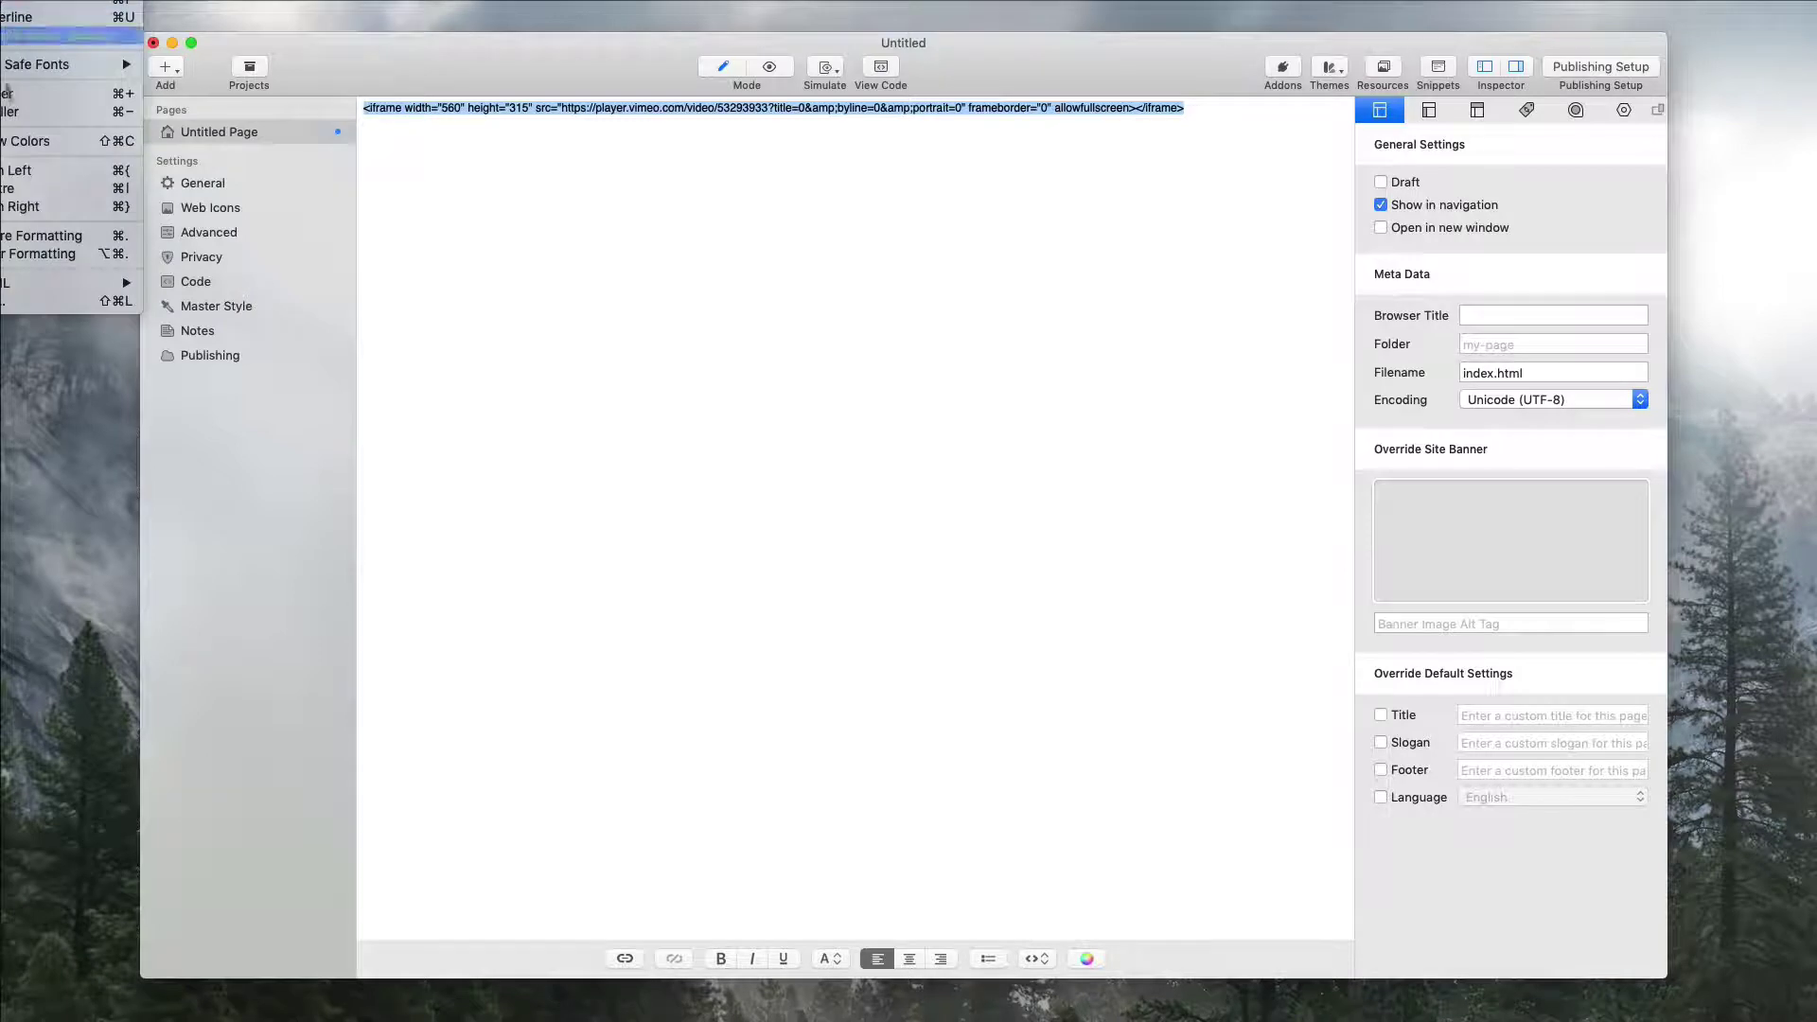
{"action": "left_click", "coordinate": [62, 240]}
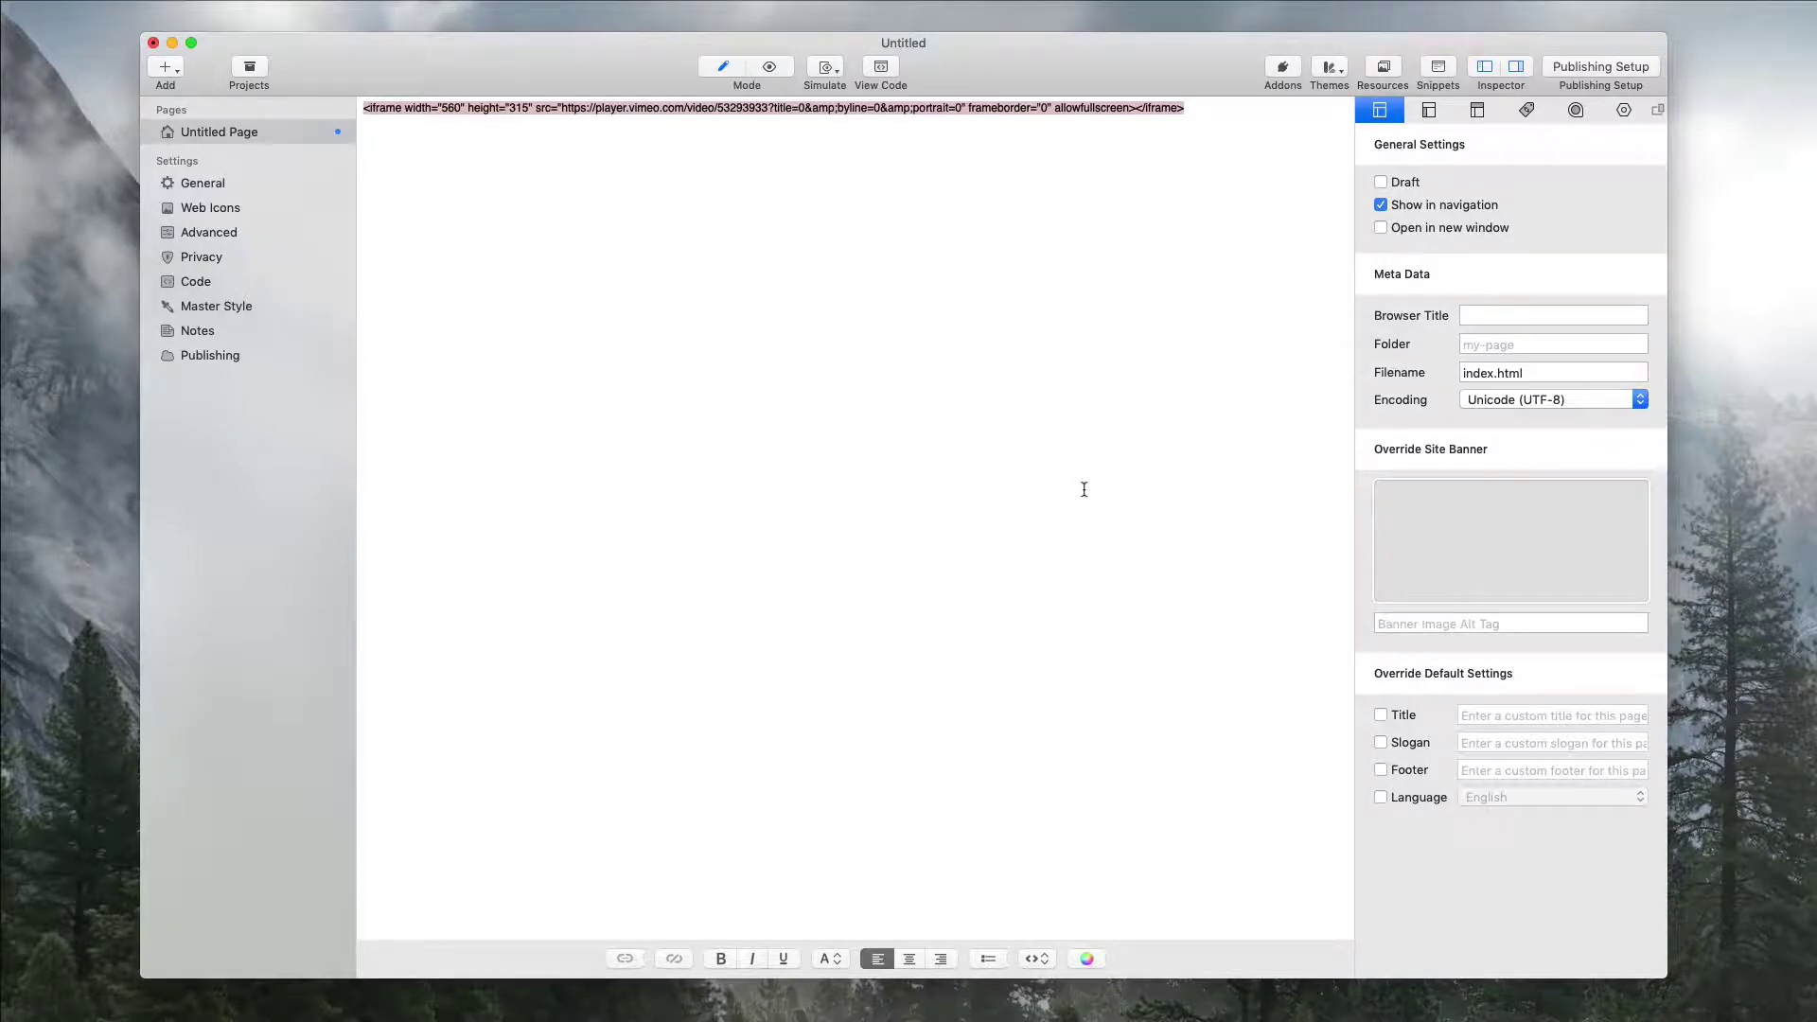
Preview with manual width adjustment, resizing to about 691, 454 and 654 pixels.
{"action": "key", "text": "super+r"}
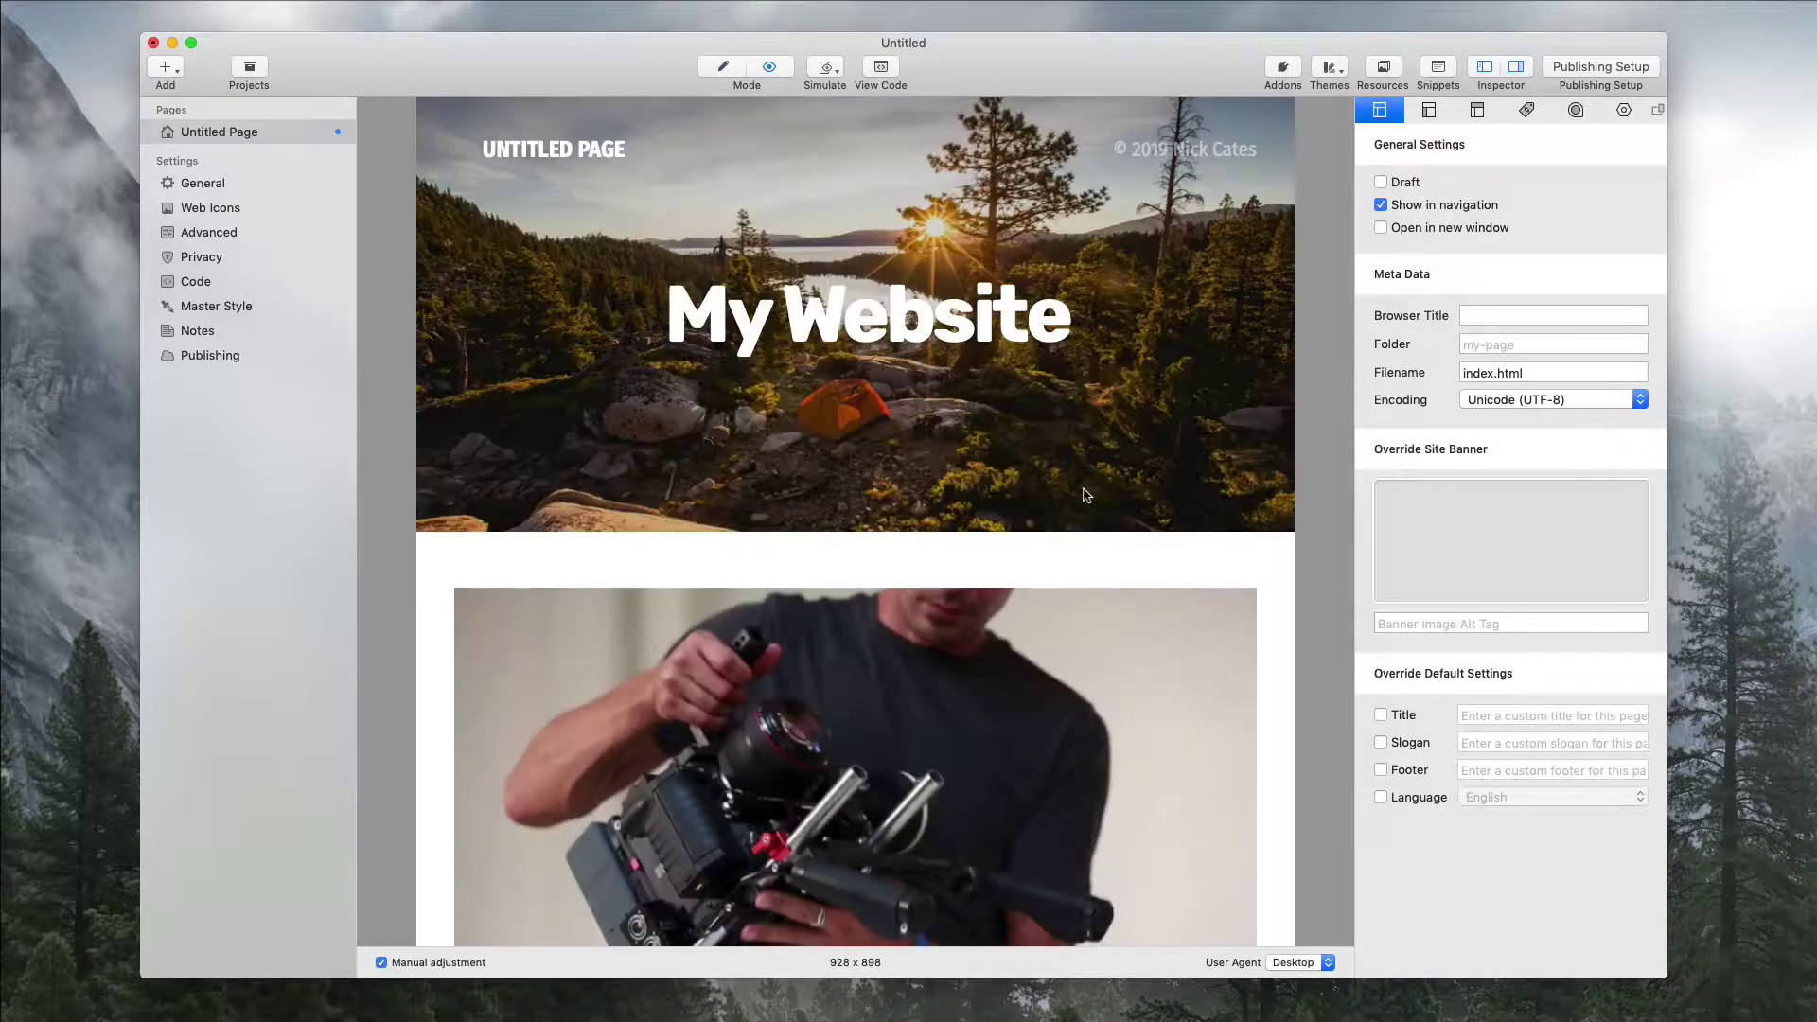
{"action": "scroll", "coordinate": [1084, 494], "scroll_direction": "down", "scroll_amount": 5}
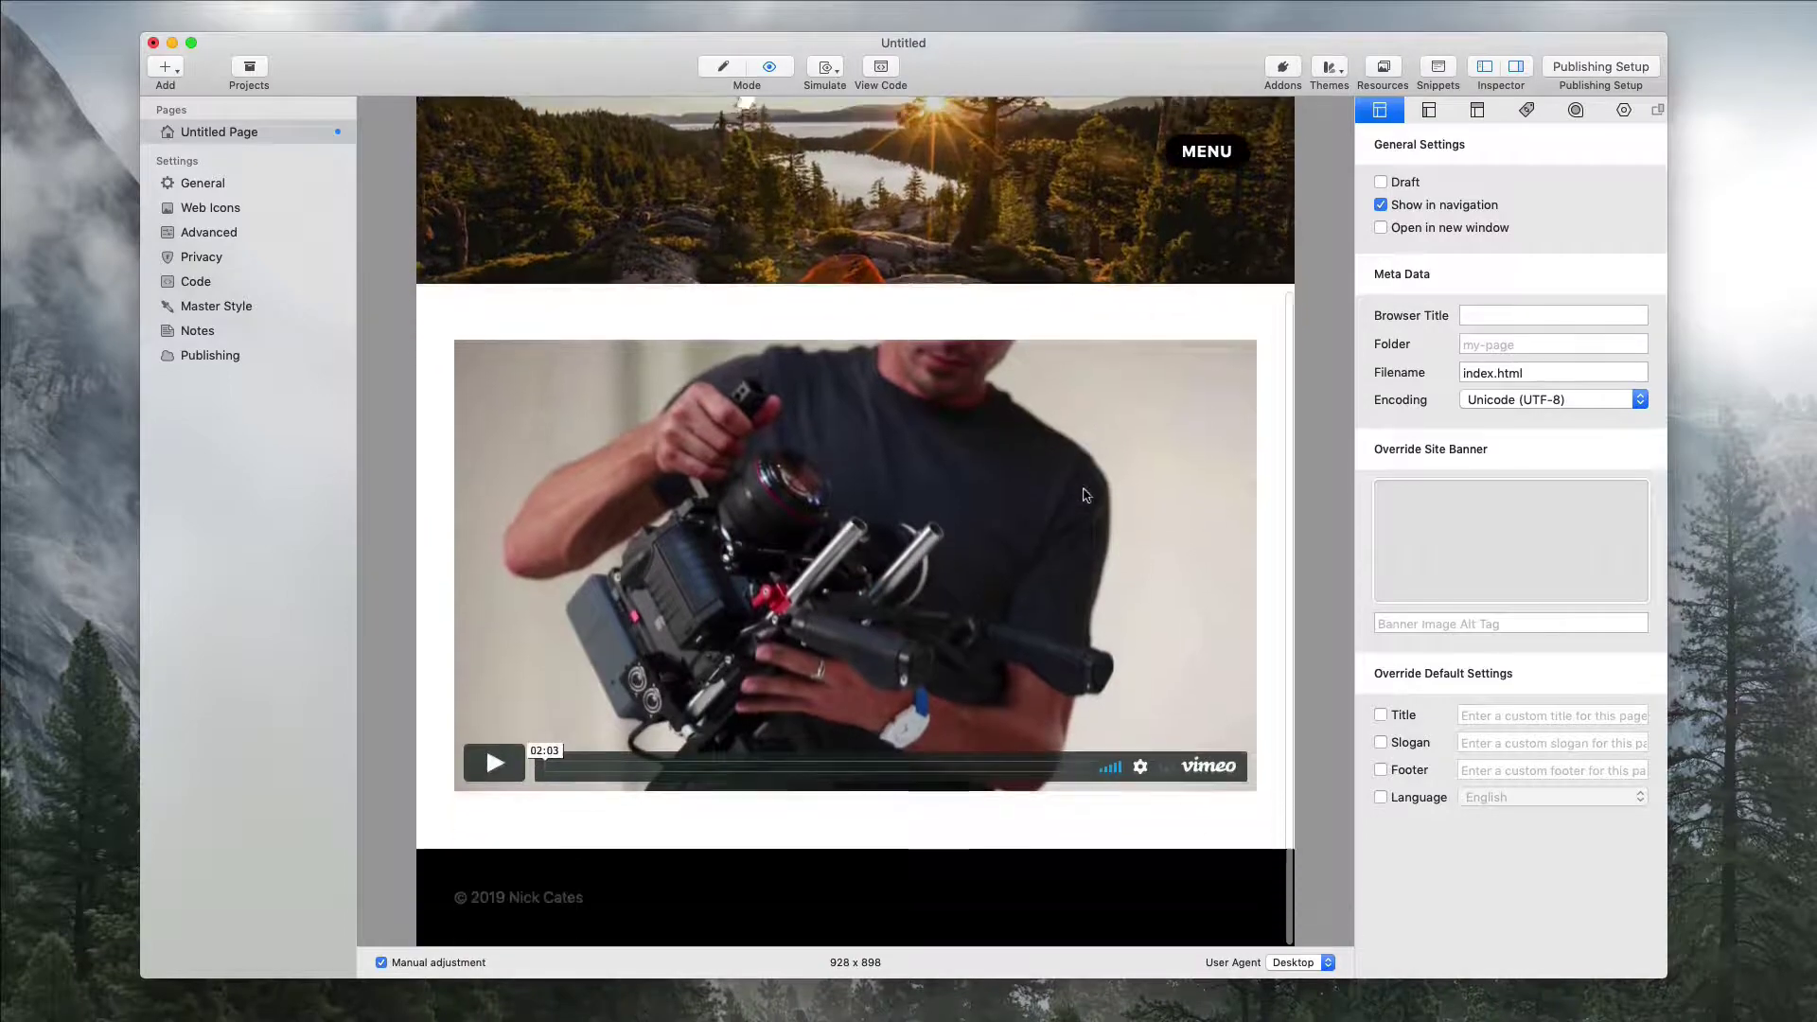
{"action": "scroll", "coordinate": [1083, 494], "scroll_direction": "up", "scroll_amount": 5}
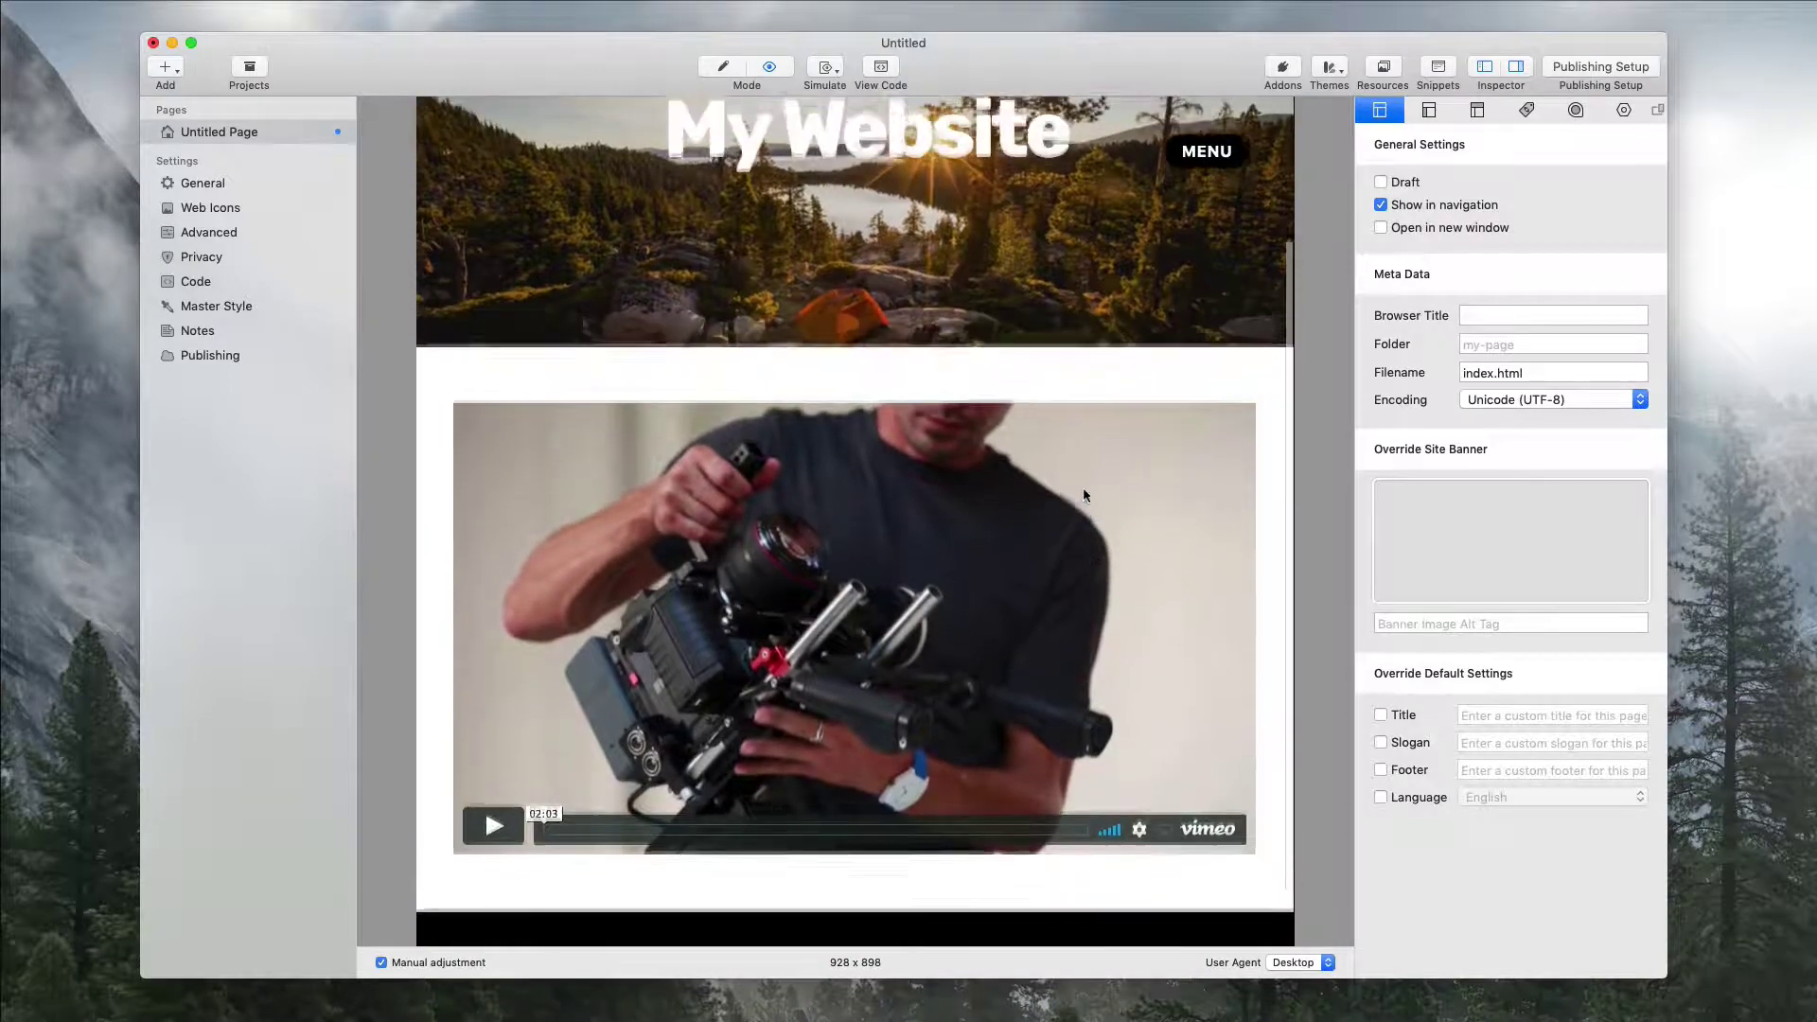
{"action": "scroll", "coordinate": [1082, 494], "scroll_direction": "down", "scroll_amount": 5}
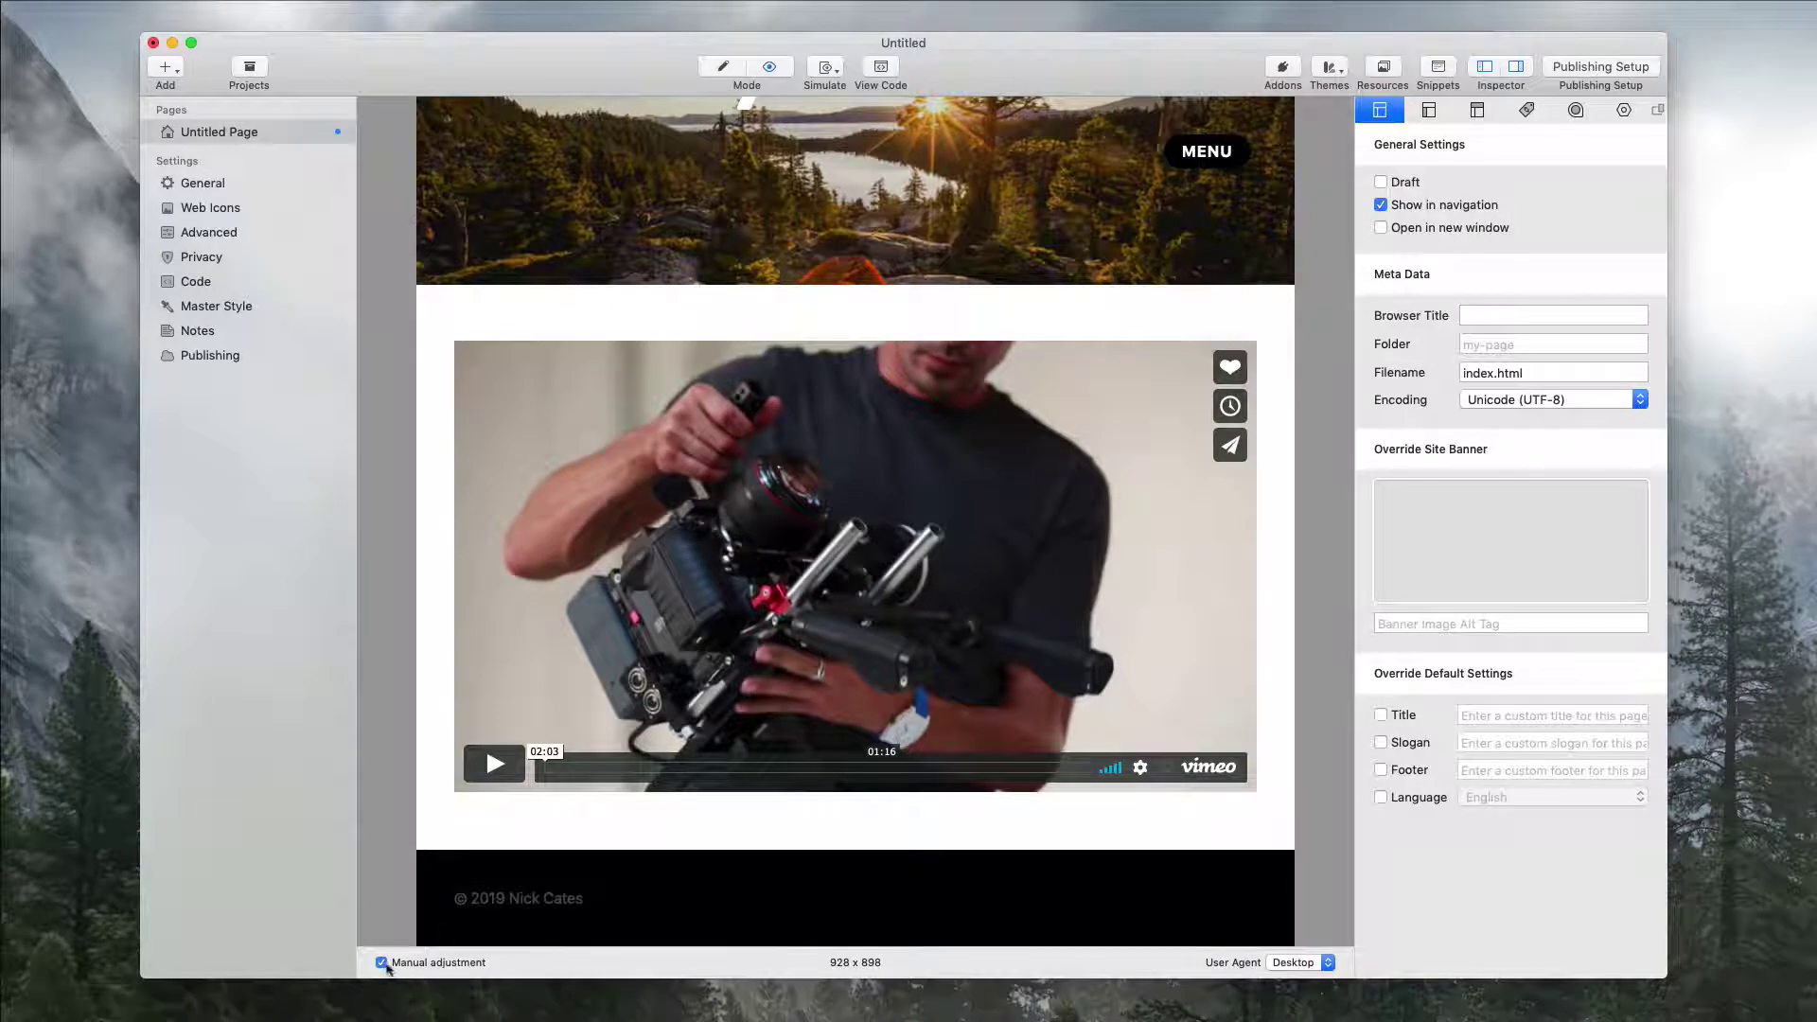
{"action": "left_click", "coordinate": [460, 967]}
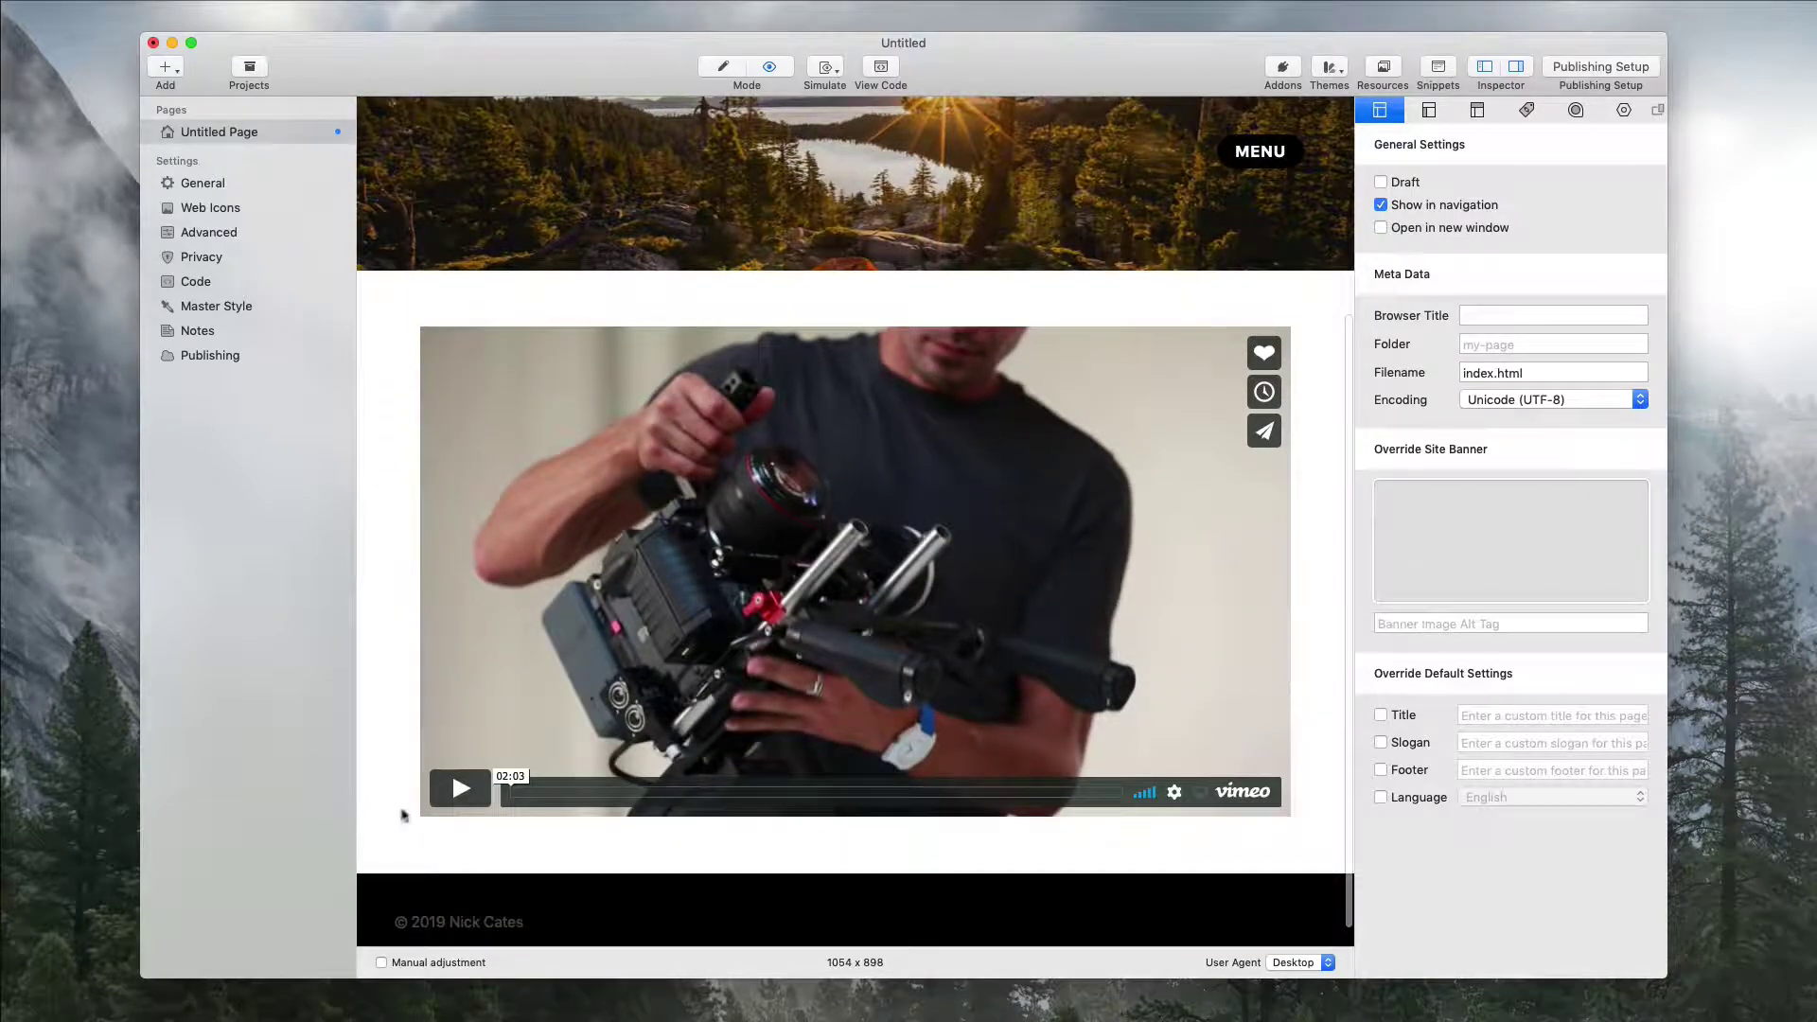
{"action": "left_click", "coordinate": [440, 966]}
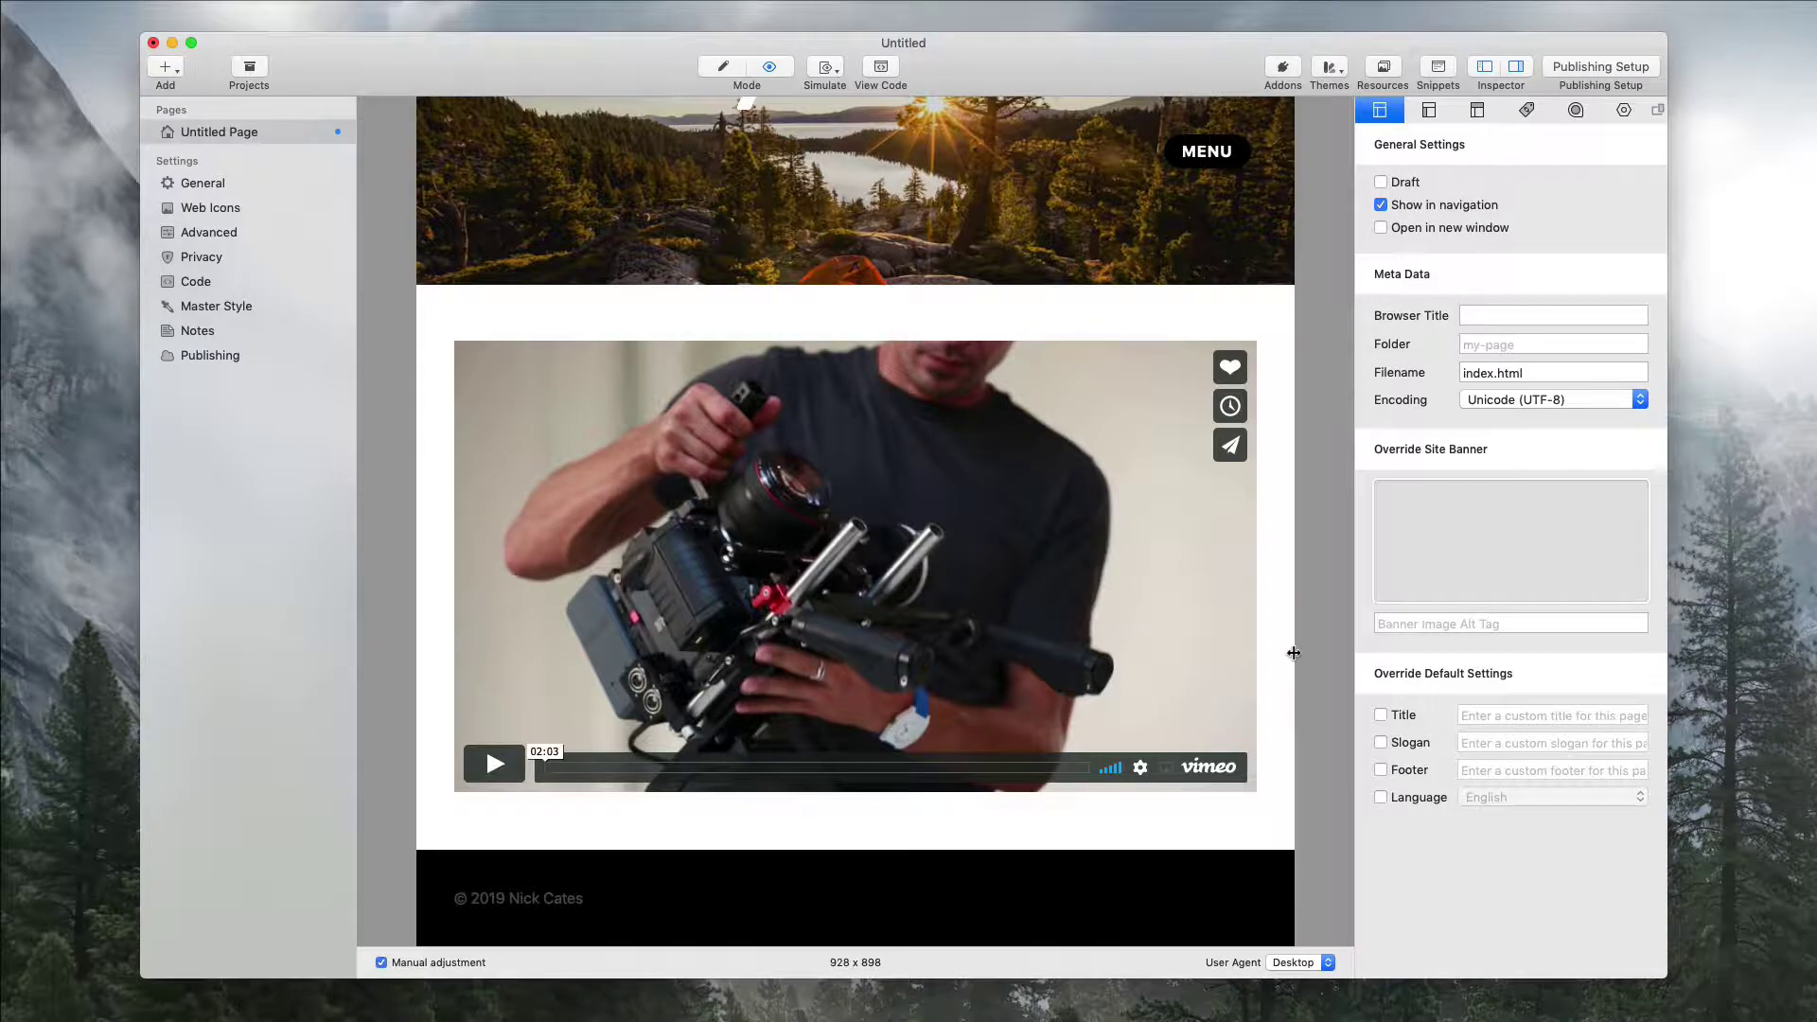
{"action": "mouse_move", "coordinate": [1289, 655]}
{"action": "left_mouse_down"}
{"action": "mouse_move", "coordinate": [1019, 660]}
{"action": "mouse_move", "coordinate": [1216, 658]}
{"action": "mouse_move", "coordinate": [1143, 650]}
{"action": "left_mouse_up"}
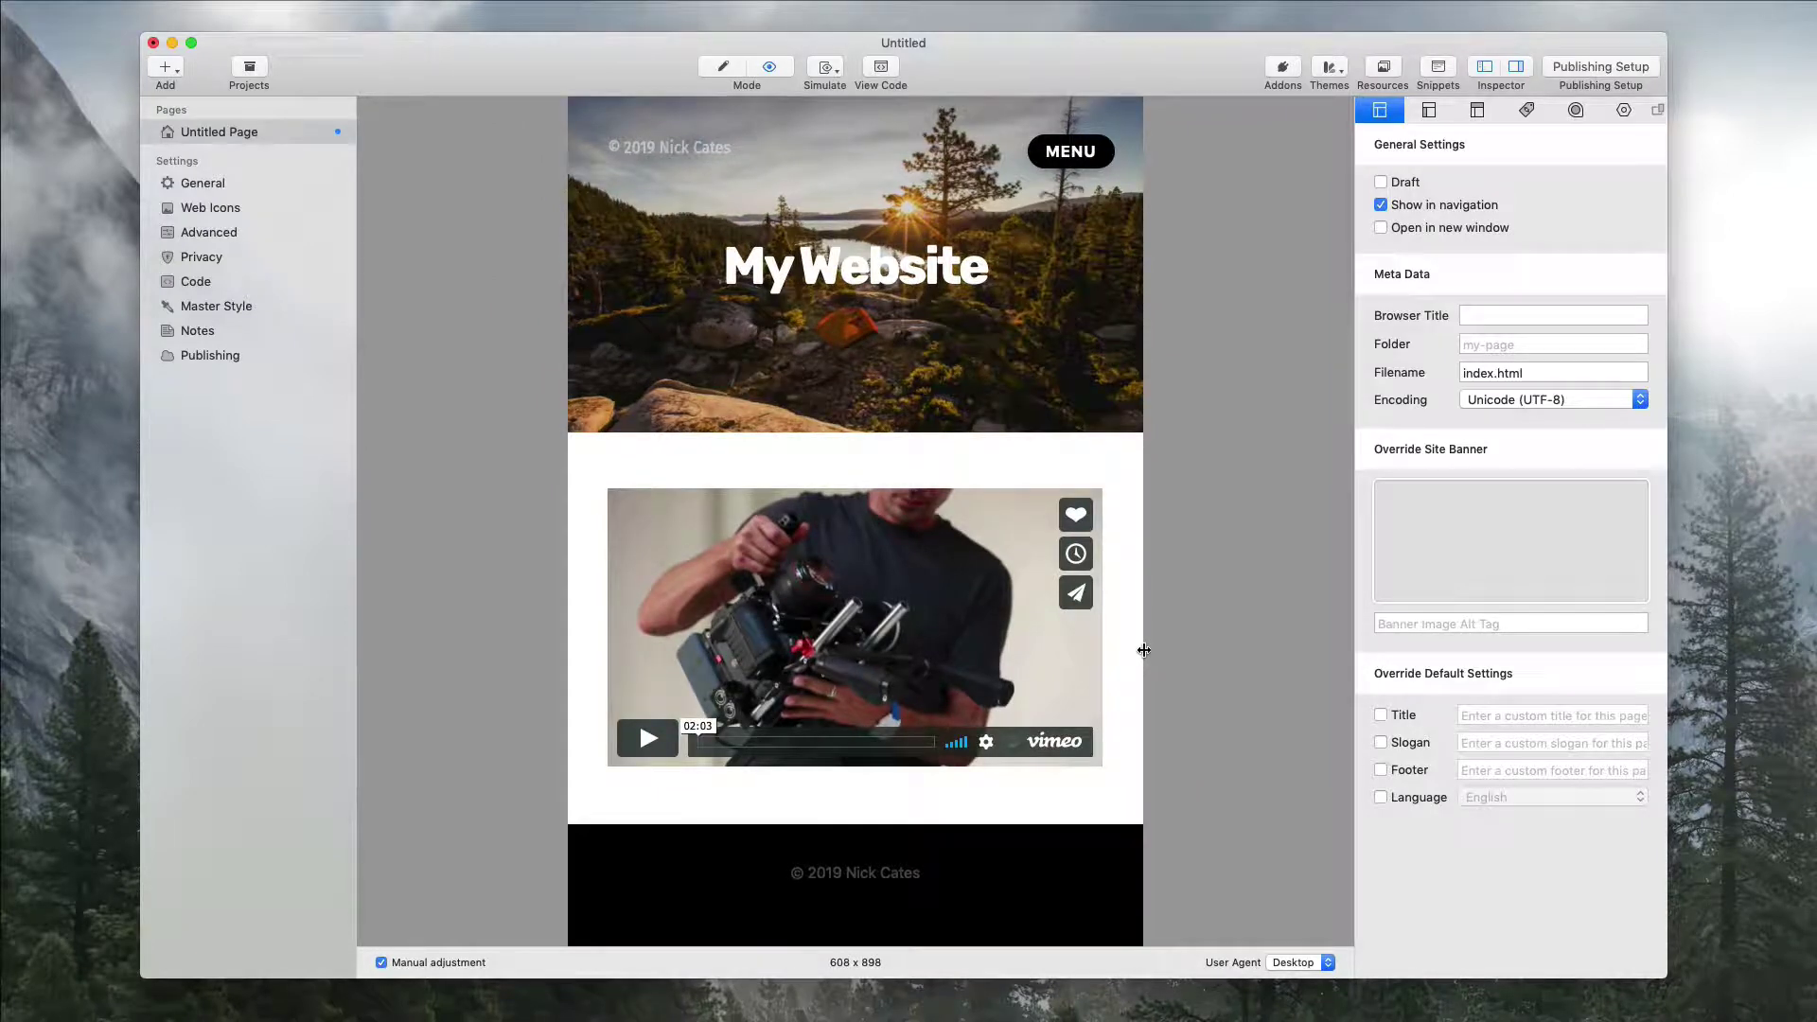
{"action": "left_click_drag", "start_coordinate": [1143, 651], "coordinate": [1070, 640]}
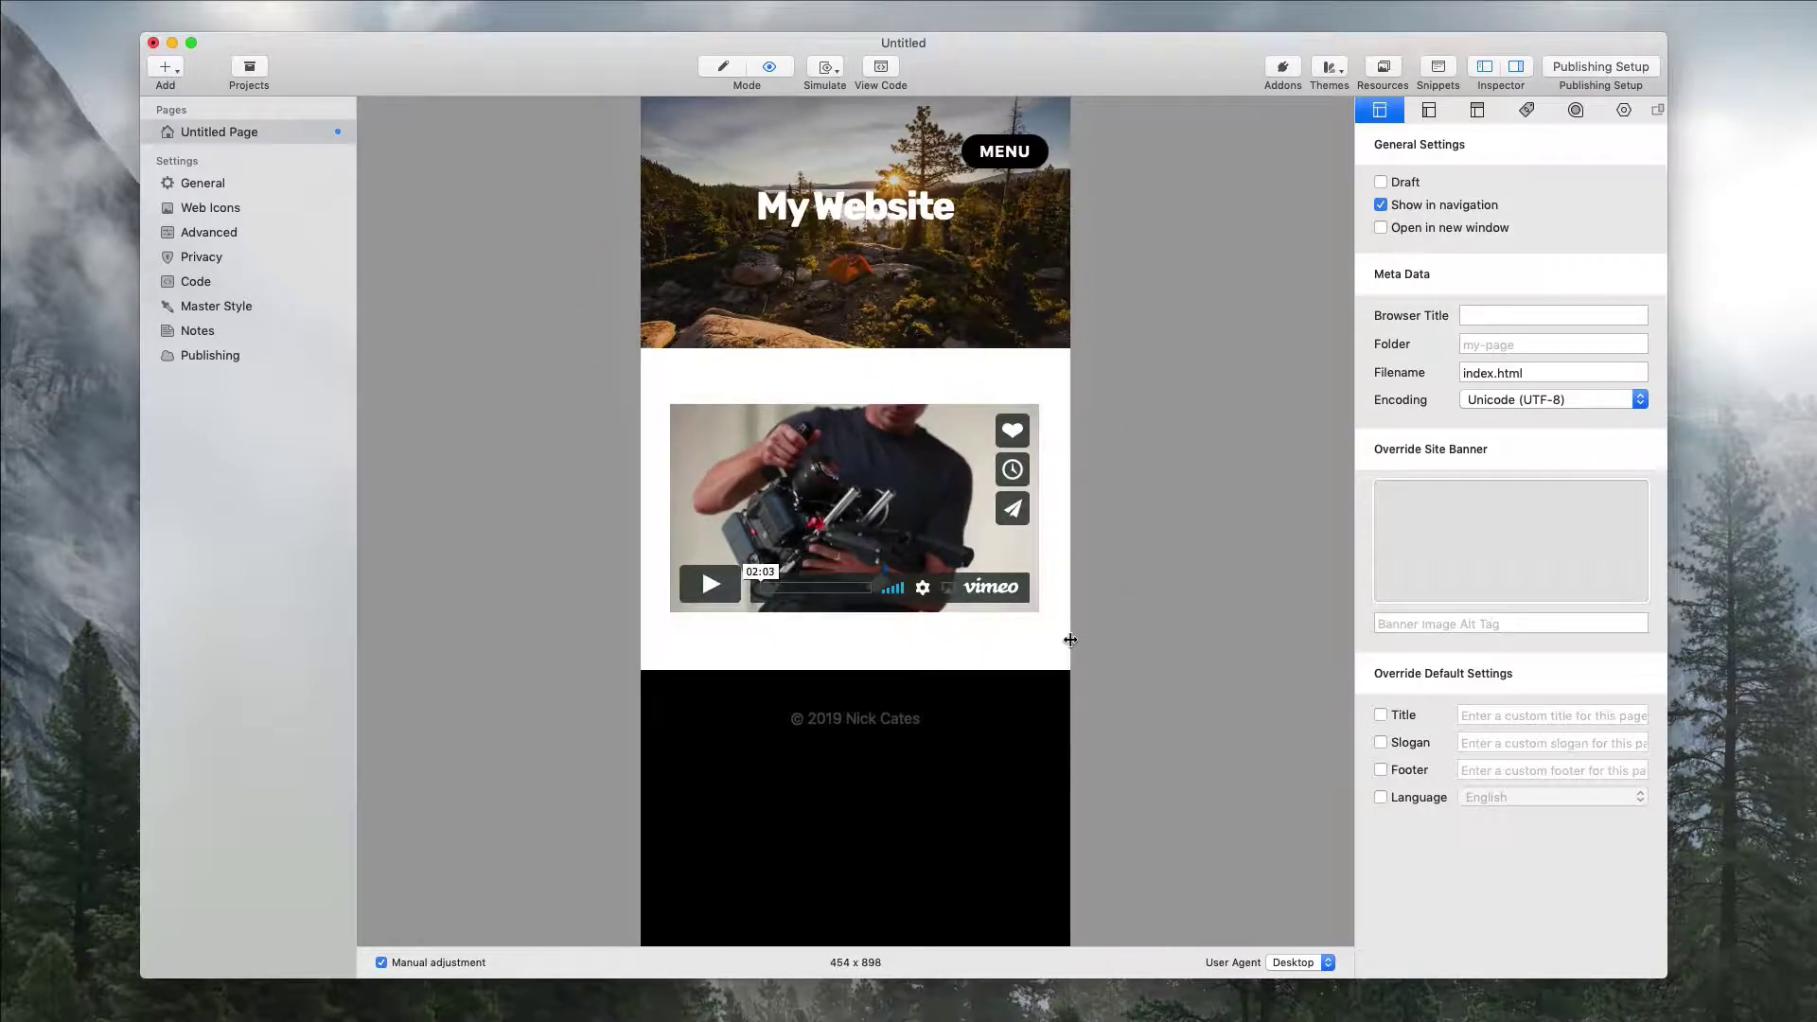
{"action": "mouse_move", "coordinate": [1070, 640]}
{"action": "left_mouse_down"}
{"action": "mouse_move", "coordinate": [1333, 655]}
{"action": "mouse_move", "coordinate": [1126, 638]}
{"action": "mouse_move", "coordinate": [1292, 680]}
{"action": "left_mouse_up"}
{"action": "scroll", "coordinate": [1291, 679], "scroll_direction": "down", "scroll_amount": 2}
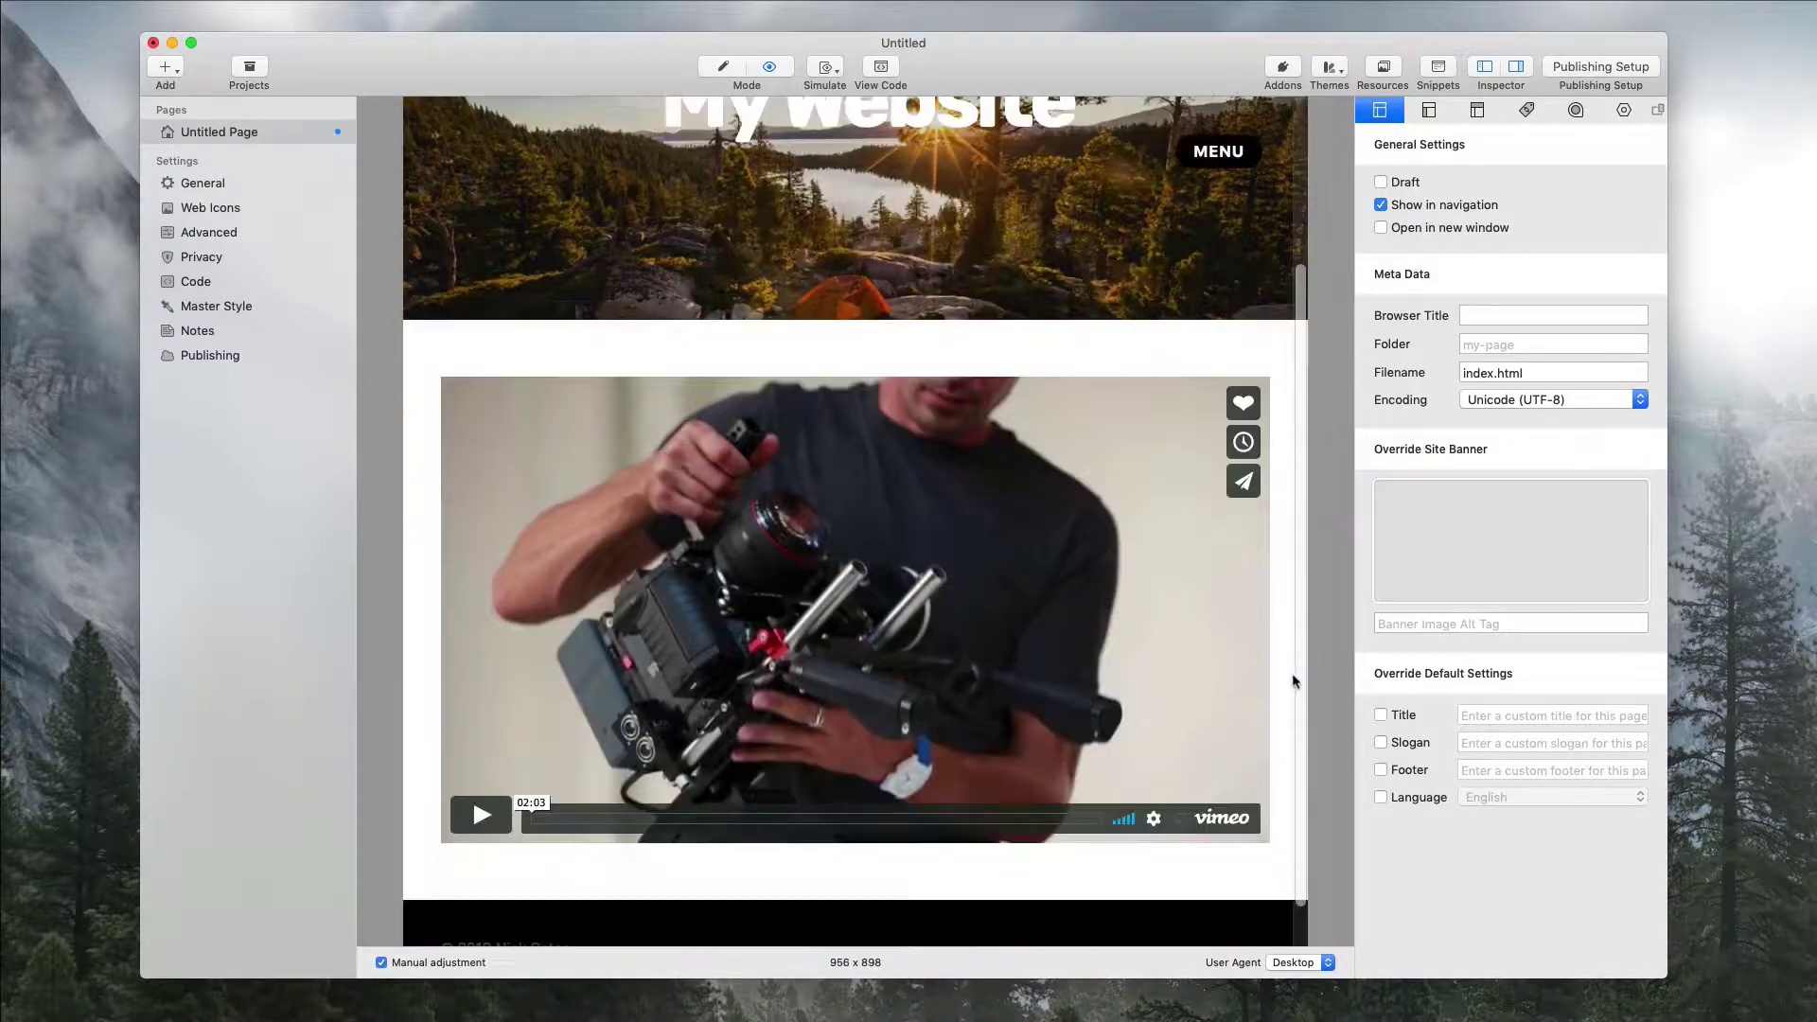
Play the Vimeo video from about 26 seconds, narrow the preview slightly, then return to Edit mode.
{"action": "left_click", "coordinate": [480, 815]}
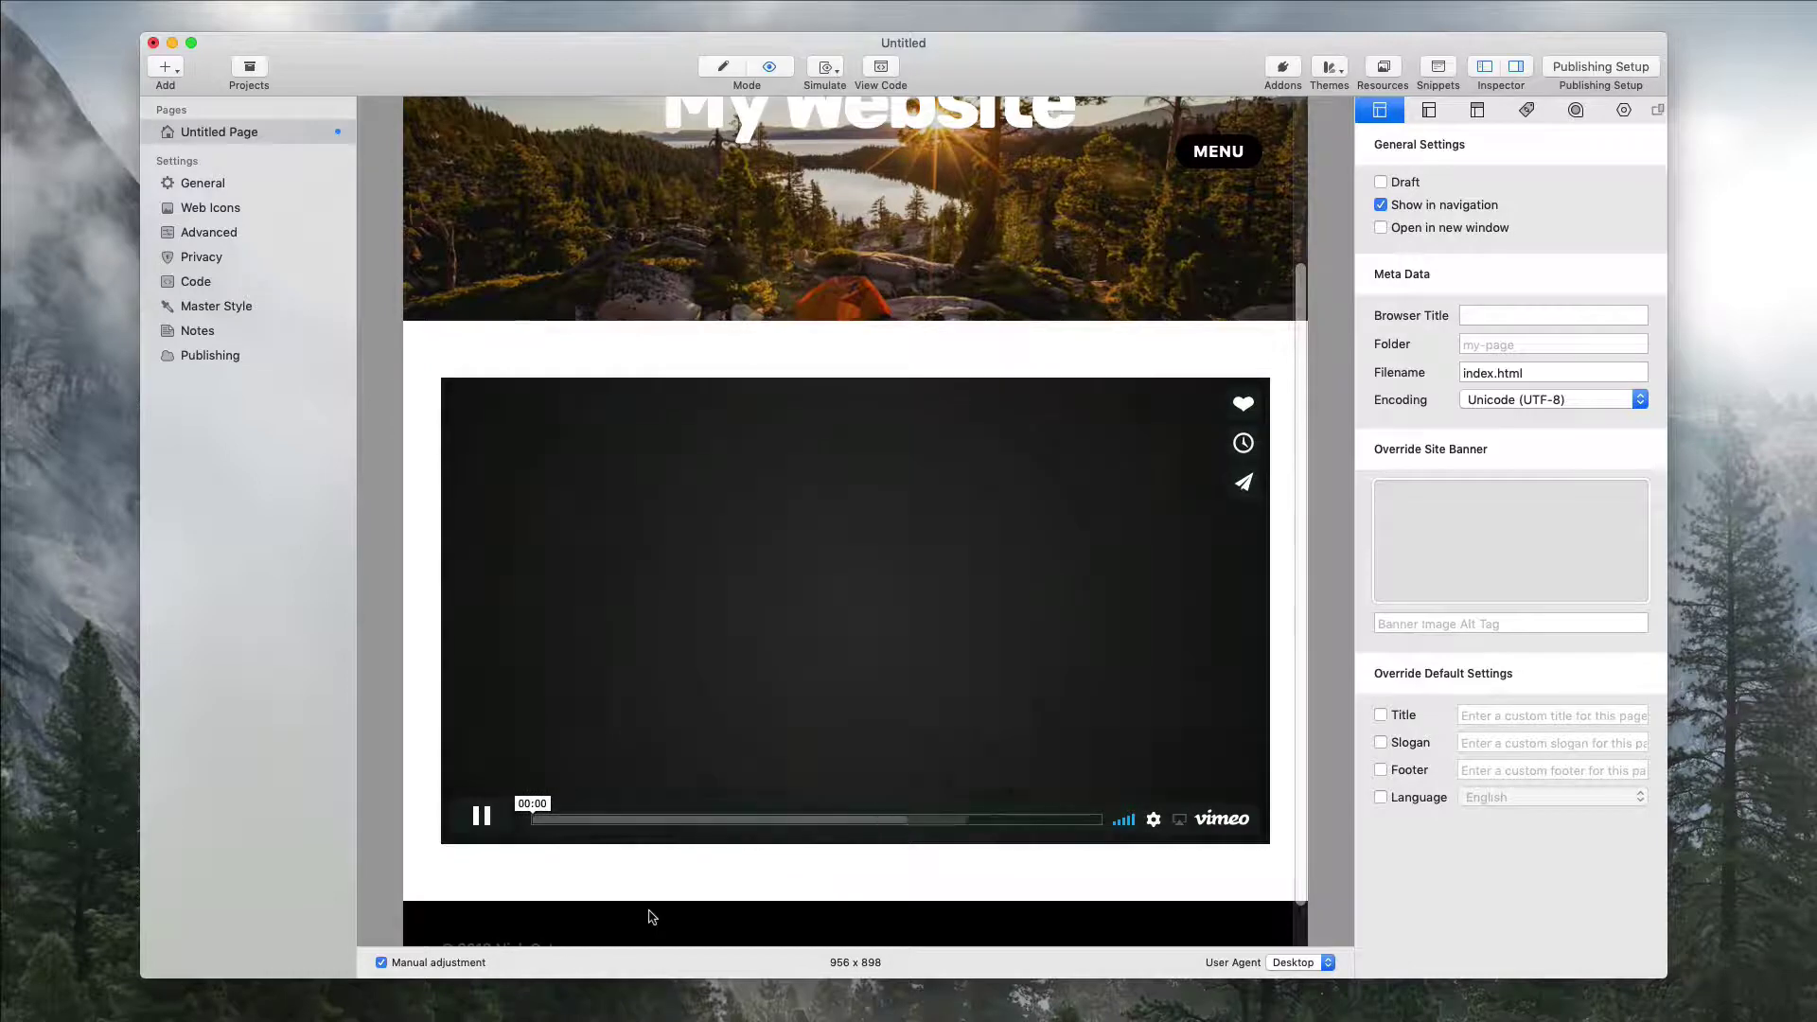
{"action": "left_click", "coordinate": [656, 823]}
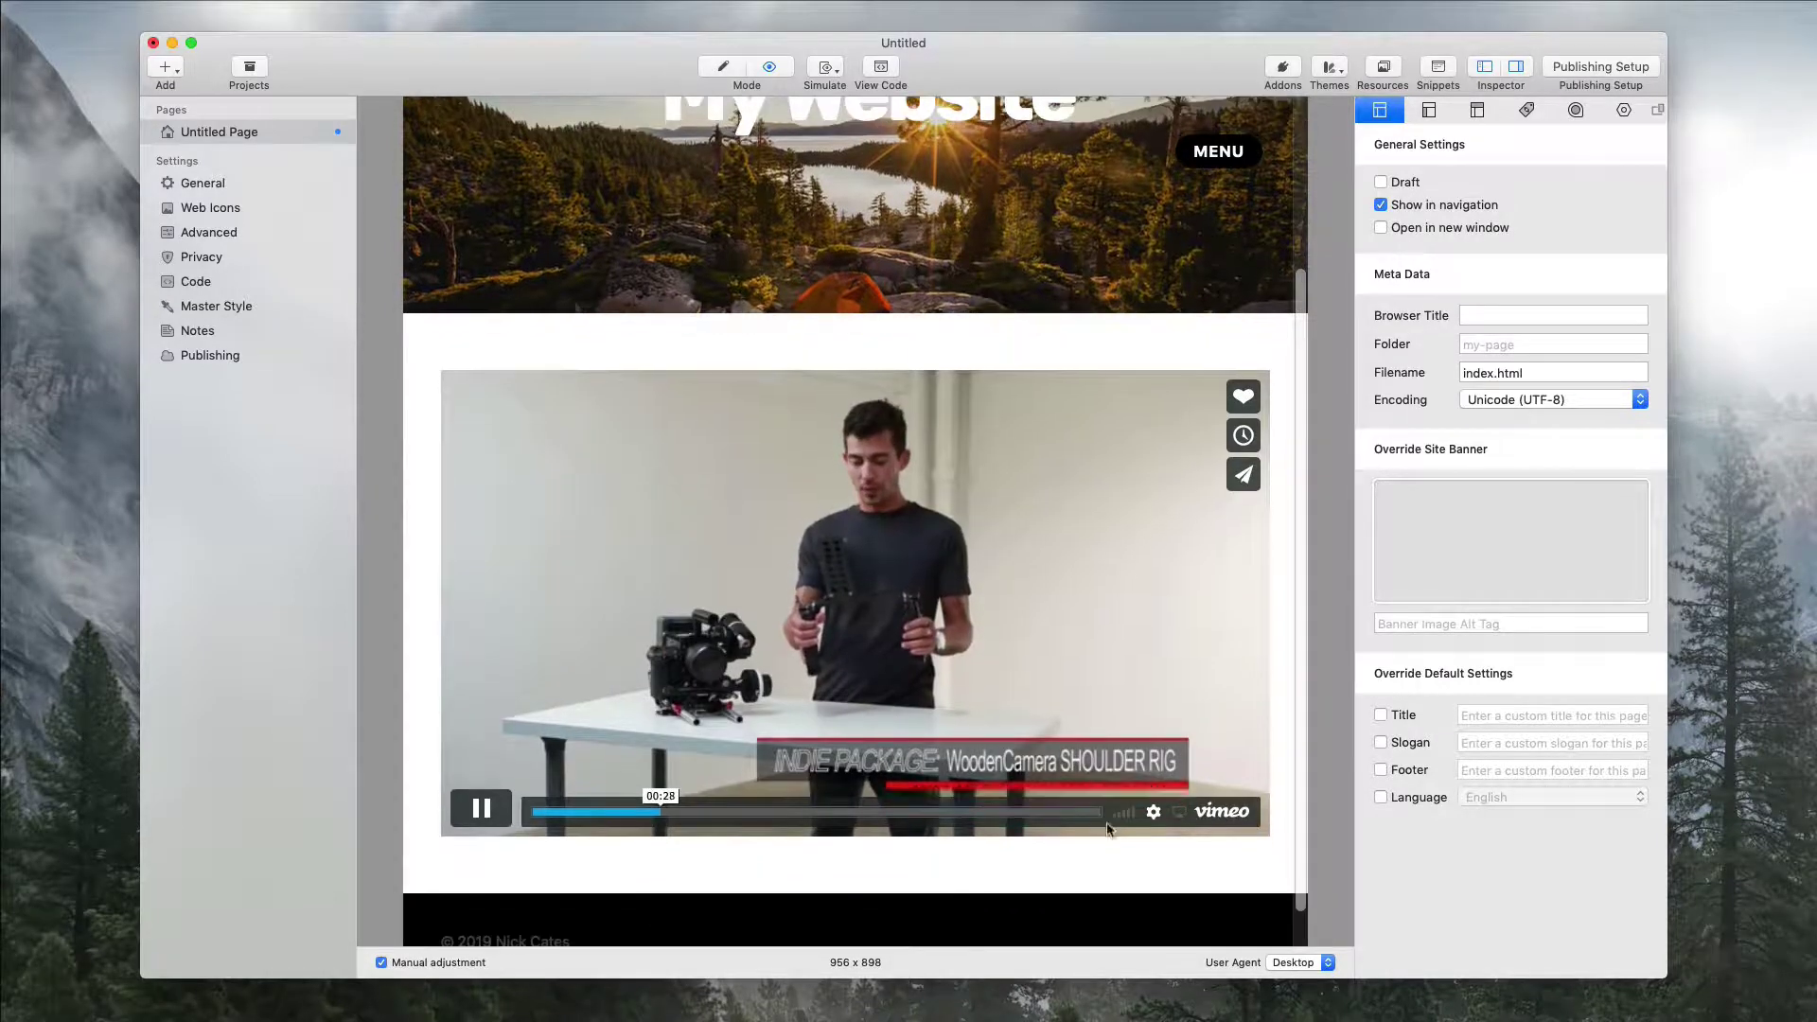
{"action": "mouse_move", "coordinate": [1308, 705]}
{"action": "left_mouse_down"}
{"action": "mouse_move", "coordinate": [1093, 699]}
{"action": "mouse_move", "coordinate": [1295, 723]}
{"action": "left_mouse_up"}
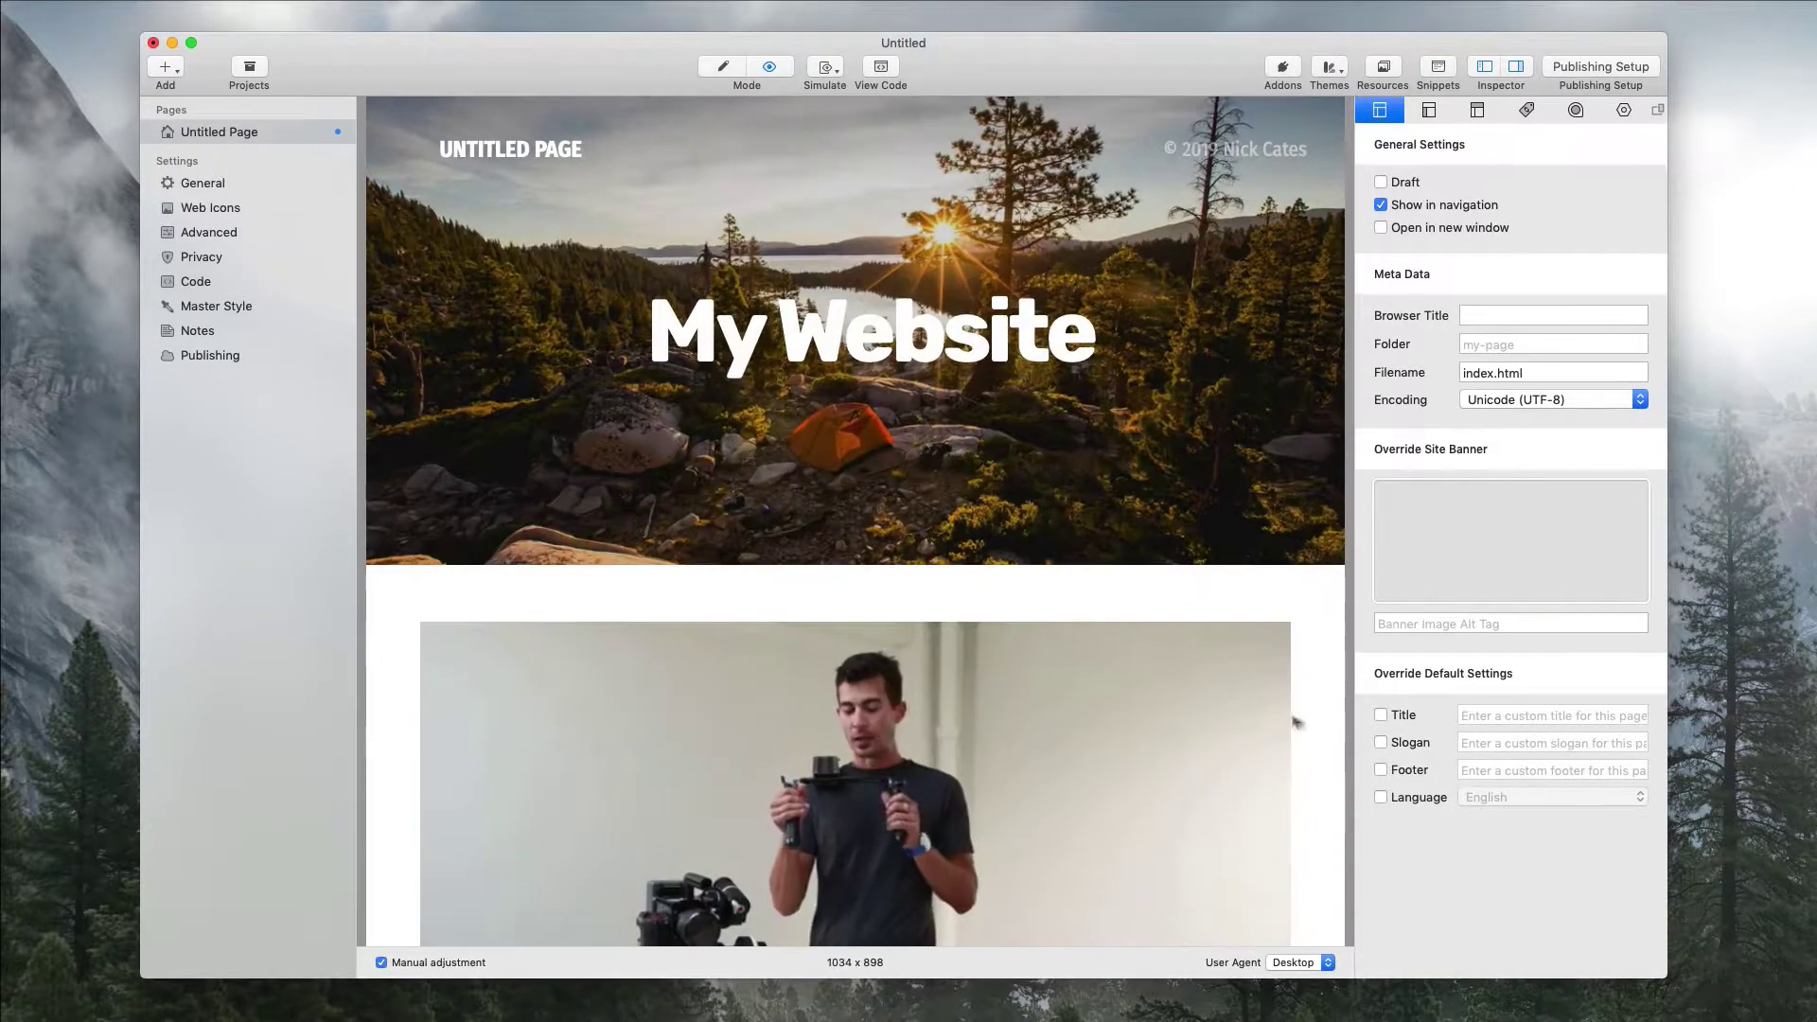
{"action": "key", "text": "super+r"}
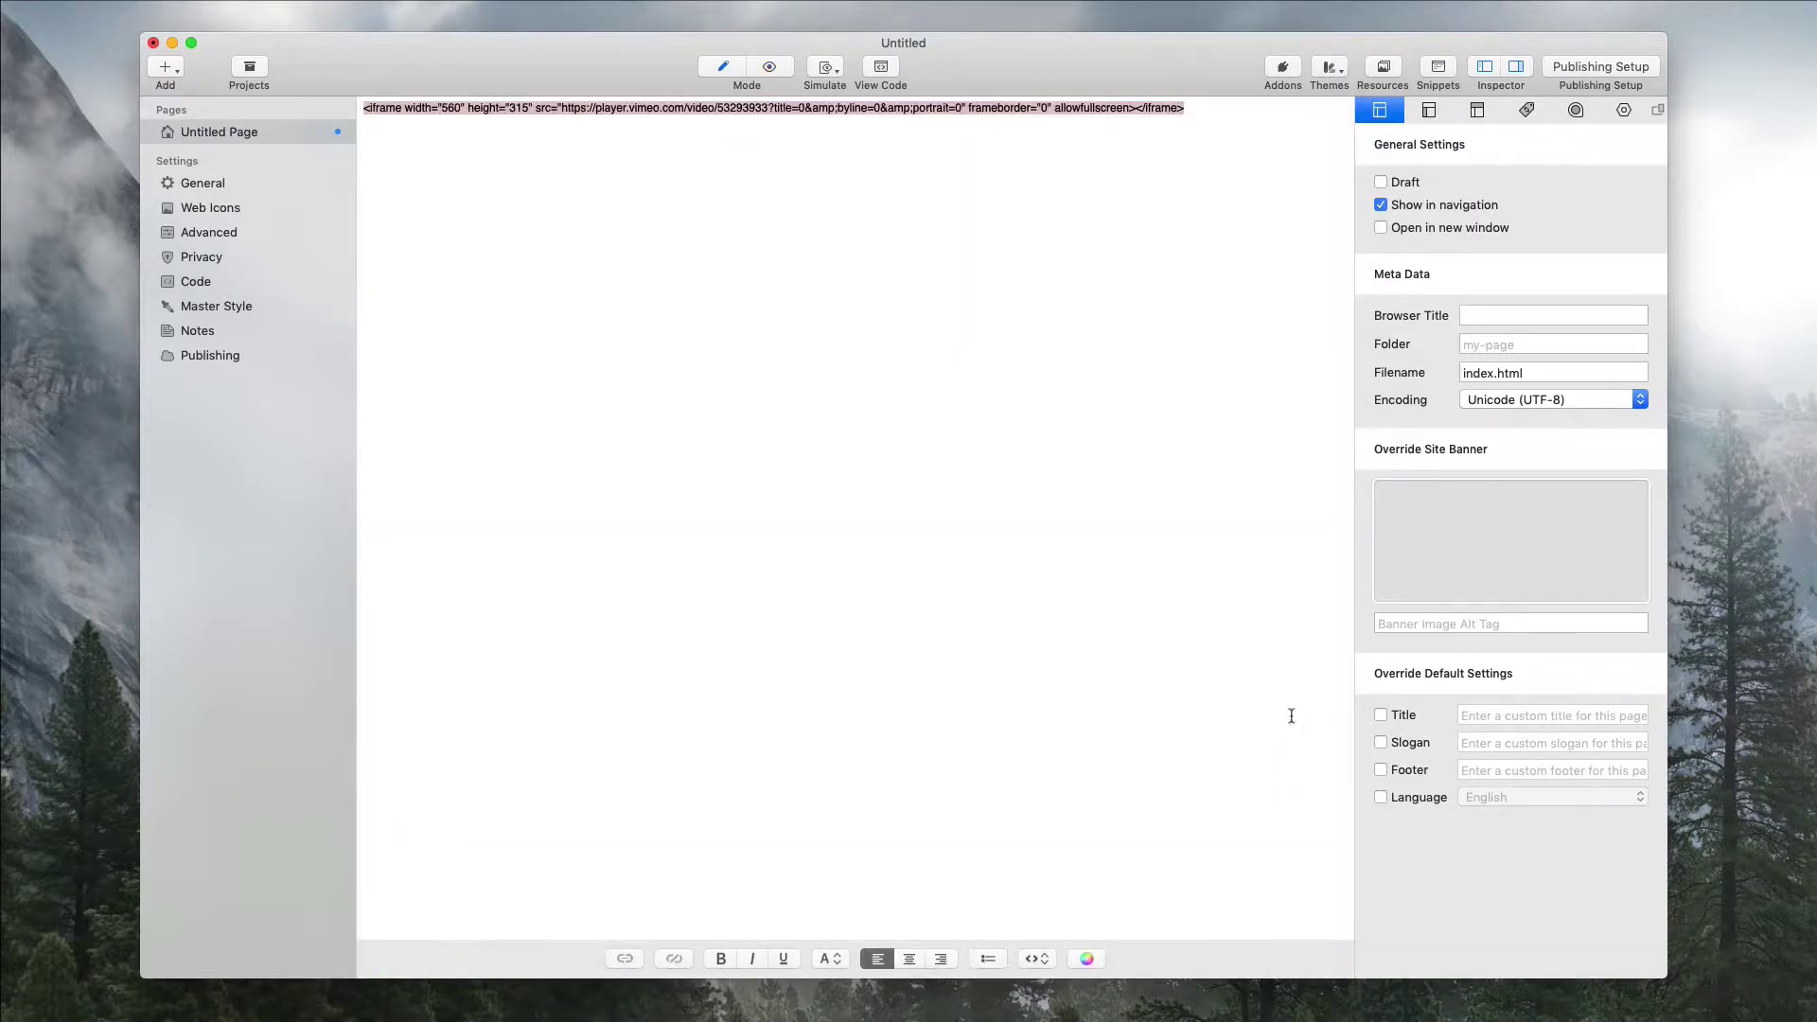